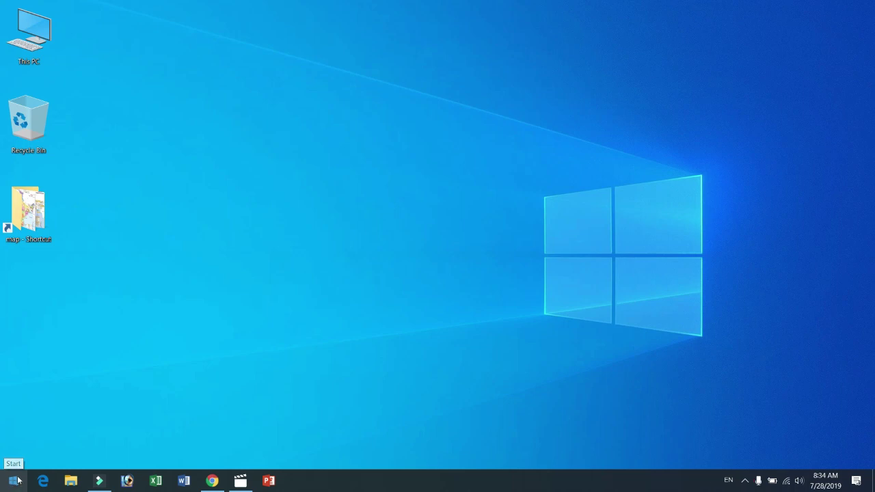
Step: Look through the alphabetical list of installed apps in Windows
click(14, 481)
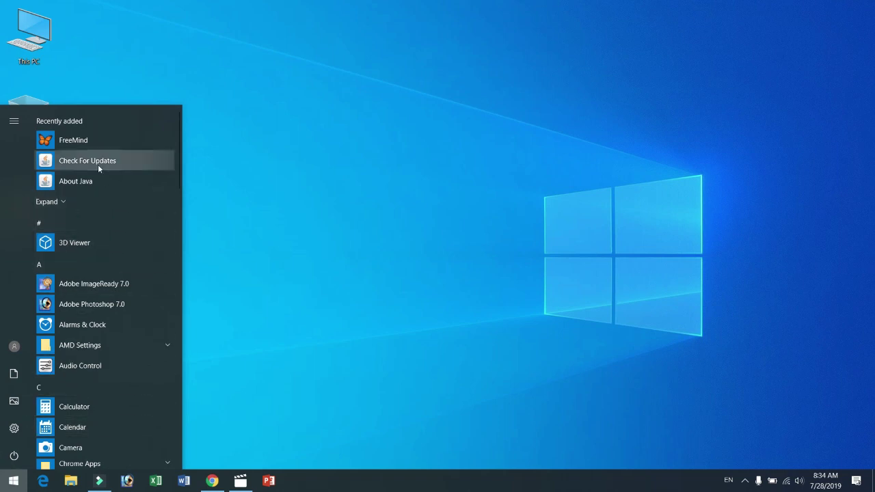
scroll(86, 332, down, 3)
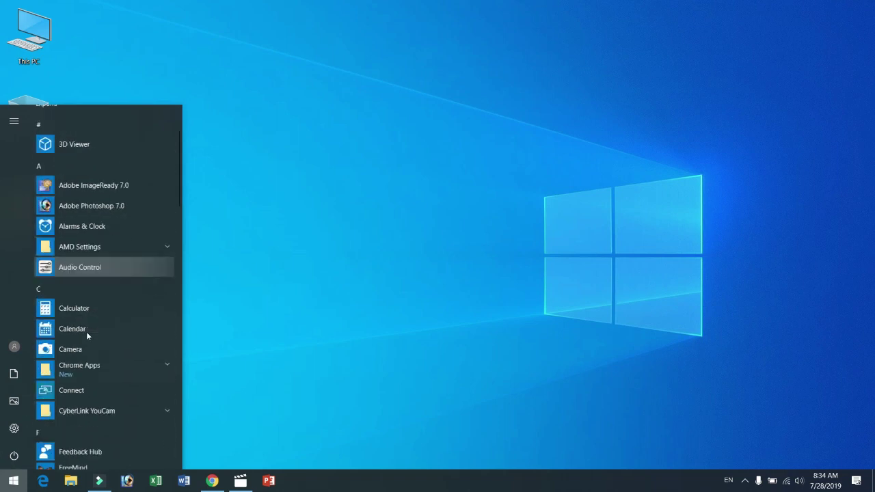
scroll(86, 332, up, 3)
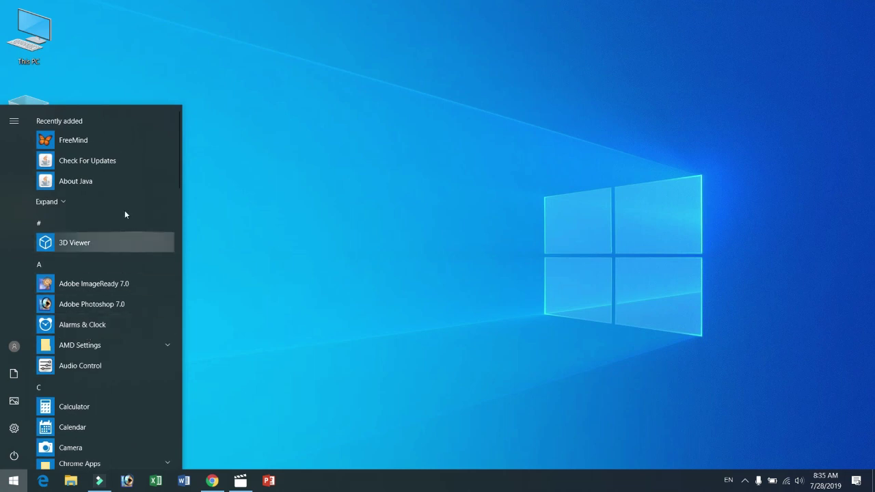
scroll(96, 329, down, 5)
scroll(92, 345, down, 4)
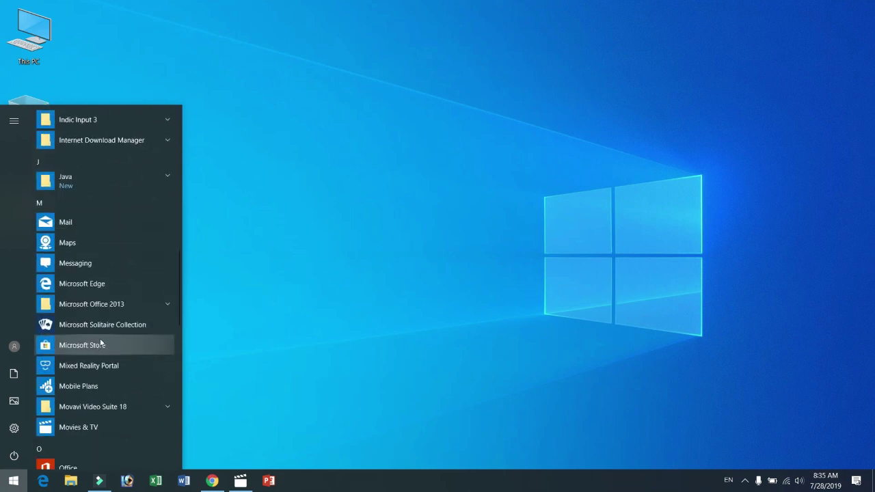
click(339, 317)
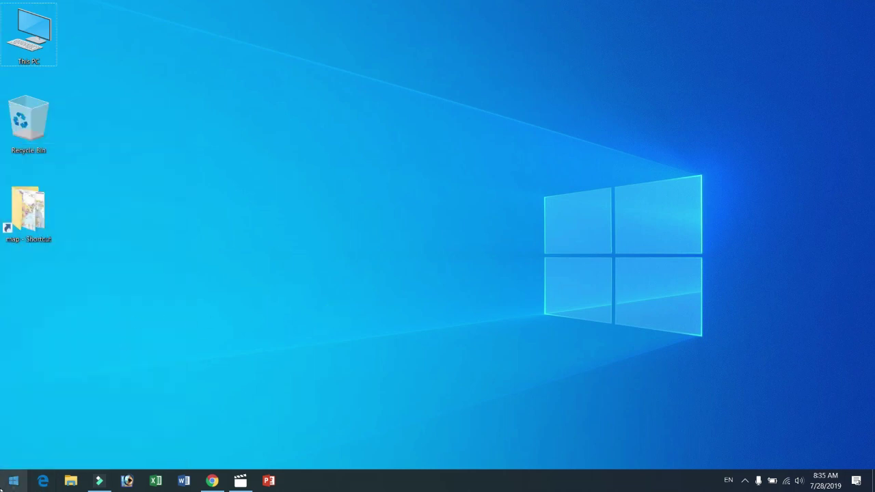
click(14, 481)
scroll(89, 301, down, 6)
scroll(88, 299, up, 6)
scroll(96, 264, down, 4)
click(15, 482)
click(14, 481)
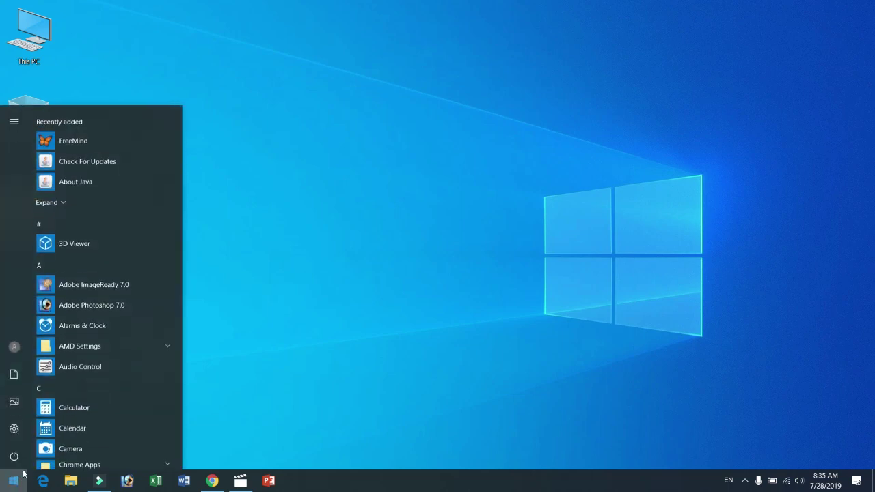
scroll(106, 239, down, 4)
scroll(106, 240, down, 3)
click(370, 311)
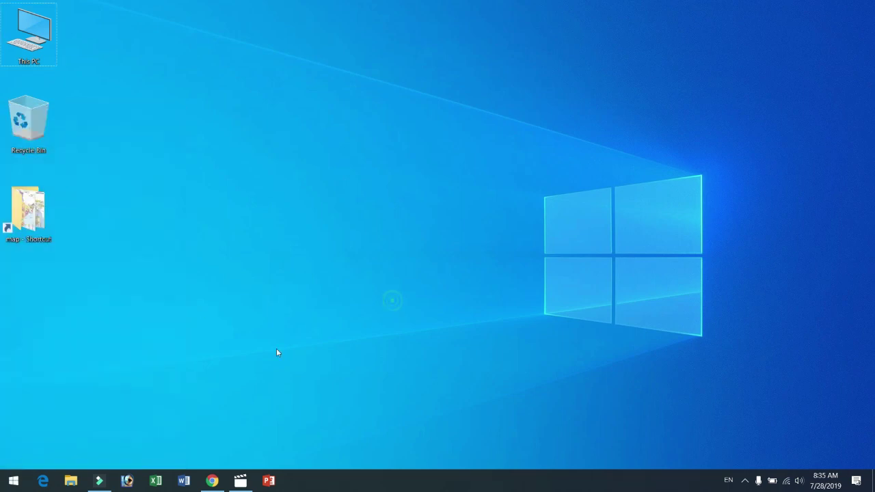
Step: View the computer's power options without choosing any of them
click(13, 486)
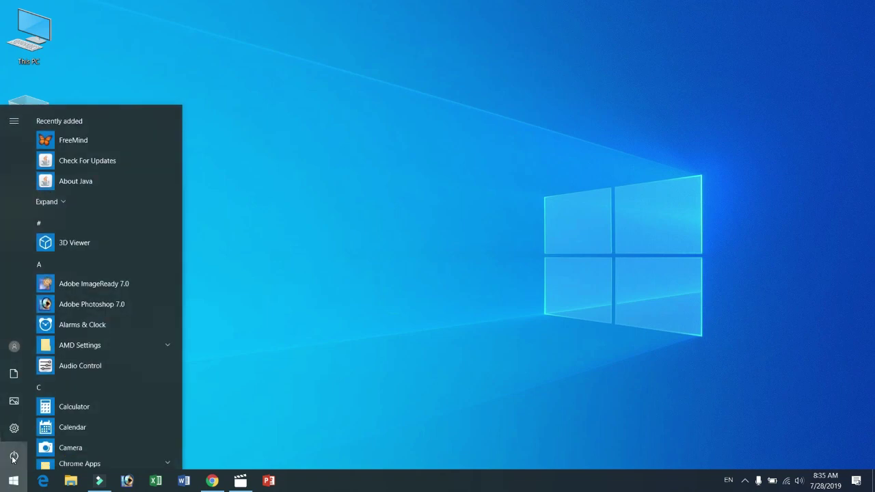
click(13, 457)
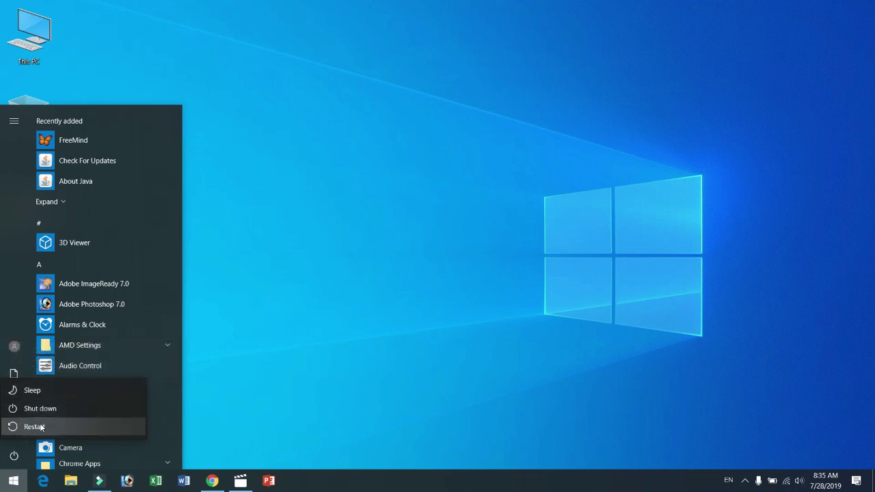
click(17, 481)
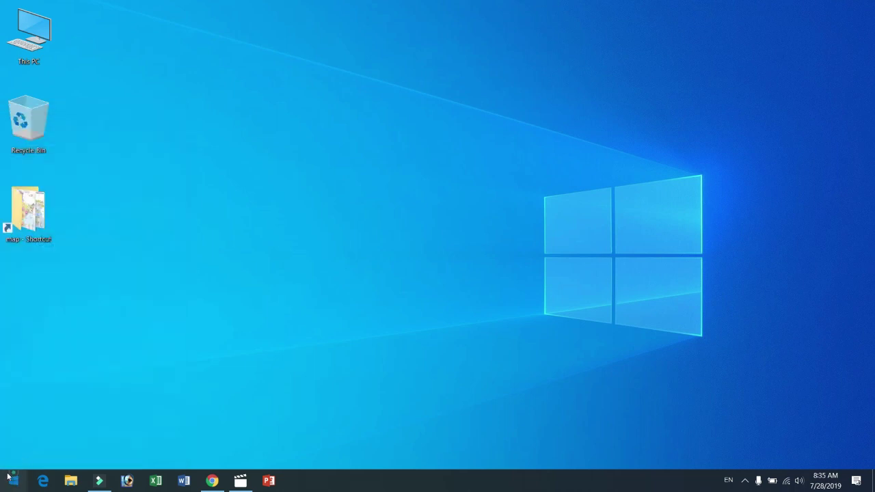
click(15, 481)
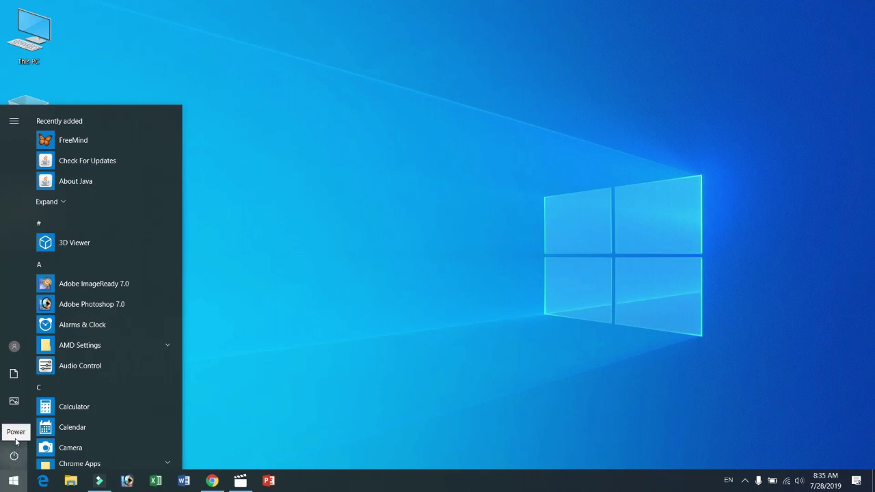
click(14, 481)
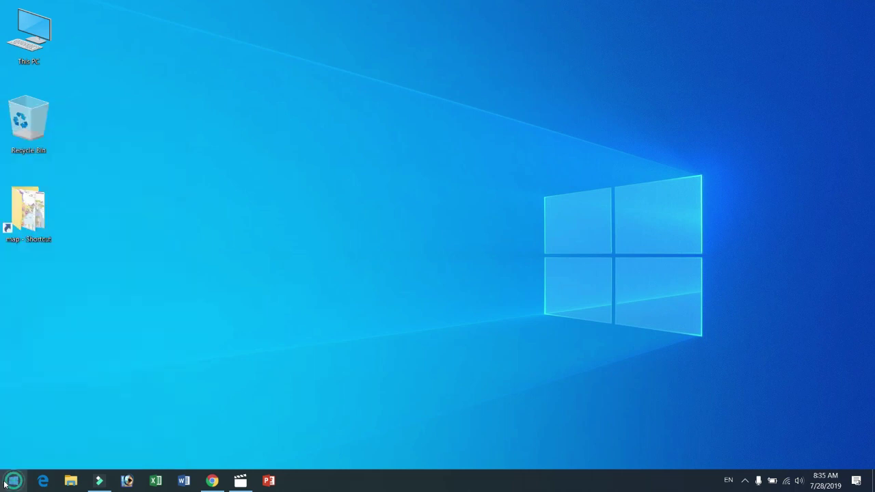
Step: Bring up the running Chrome window and minimize it back to the desktop
click(212, 483)
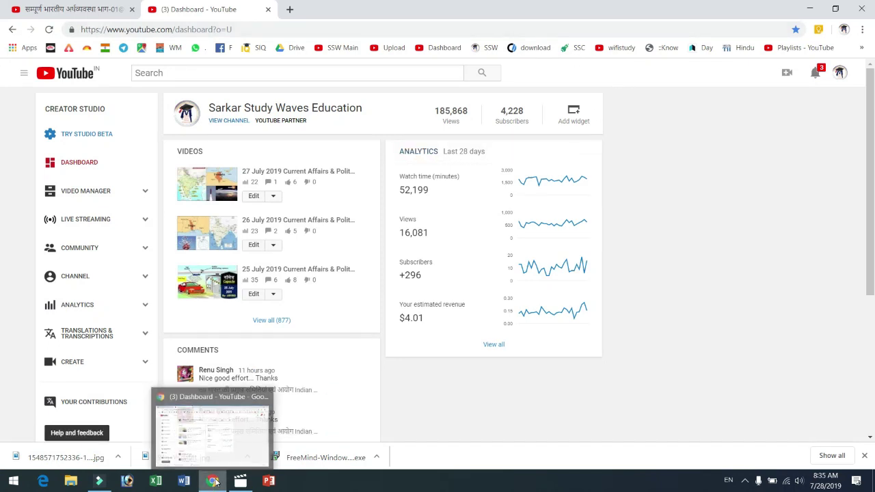
click(808, 12)
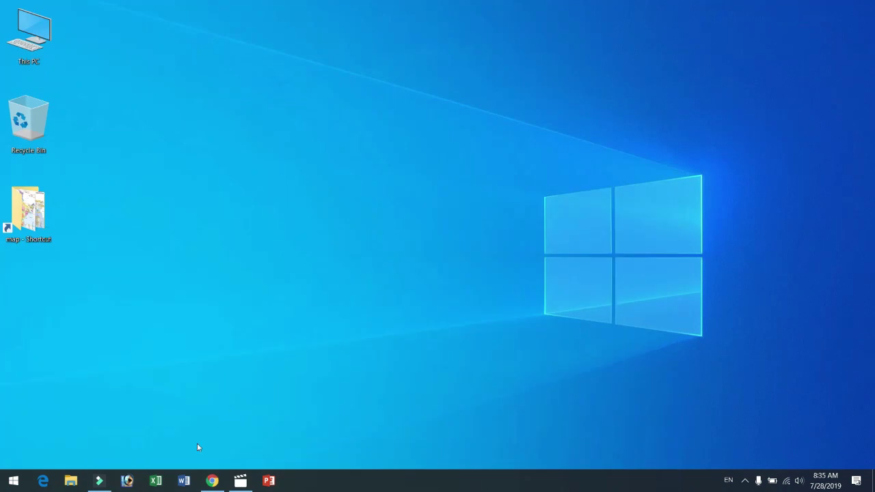
mouse_move(215, 485)
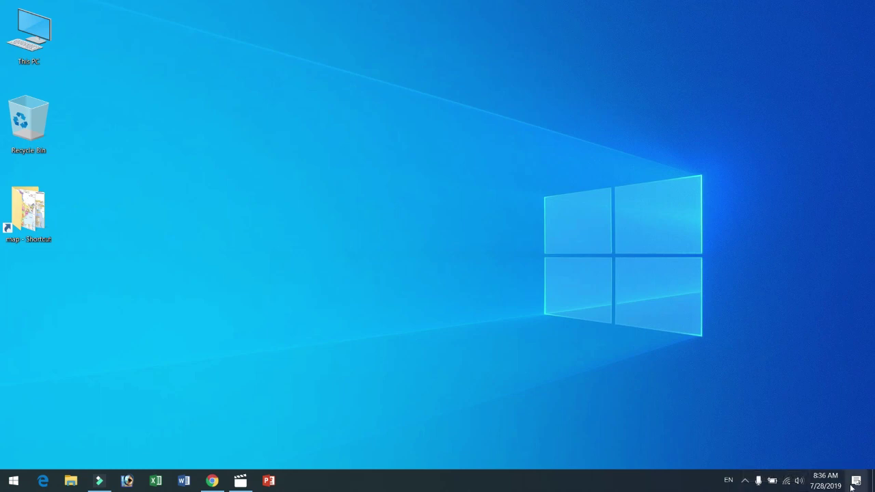
Step: View the hidden notification-area icons, and clear all notifications in the Action Center
click(746, 481)
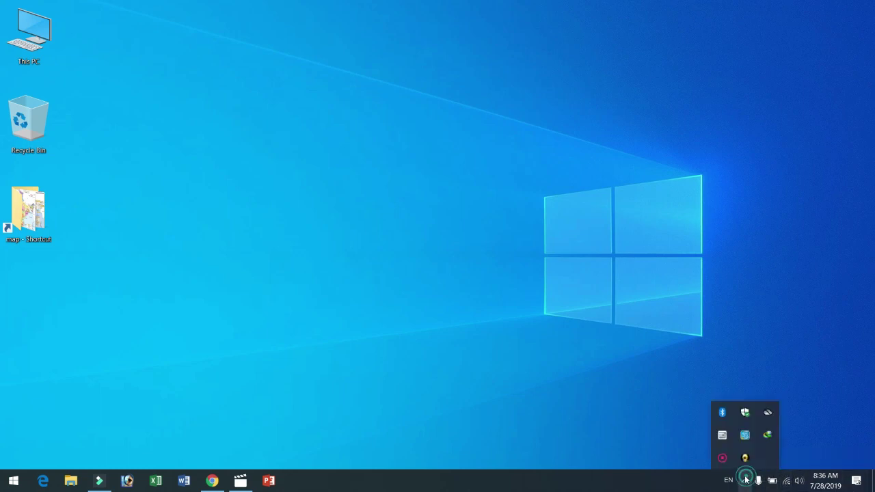
click(734, 345)
click(868, 482)
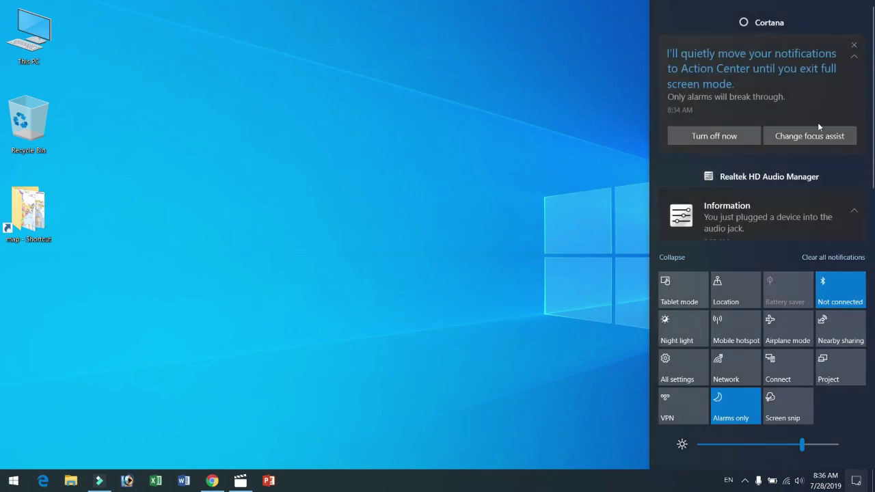
scroll(815, 142, down, 2)
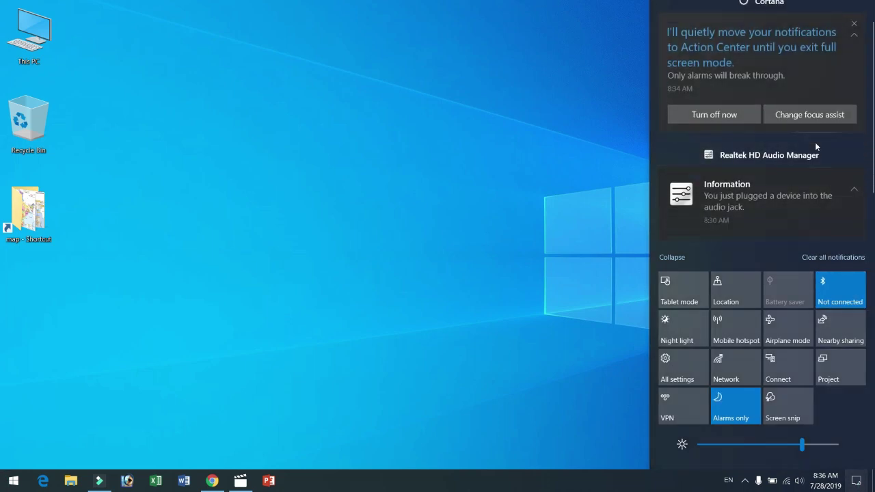
click(834, 257)
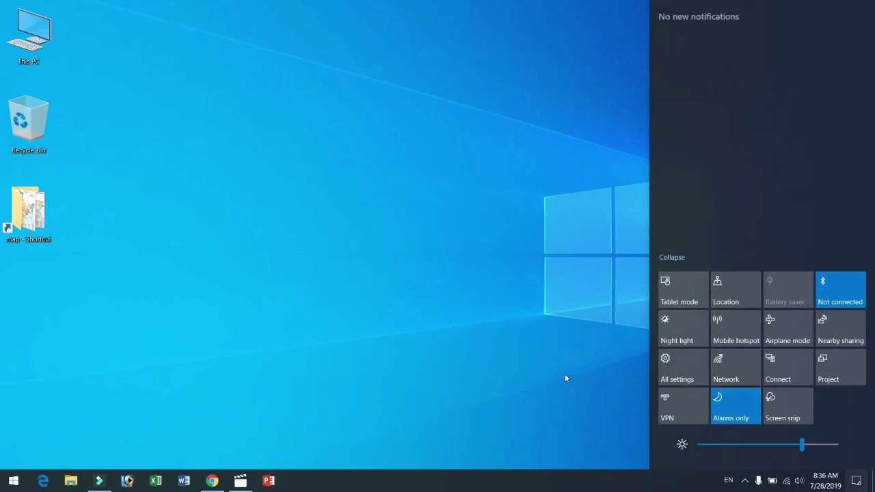
click(611, 388)
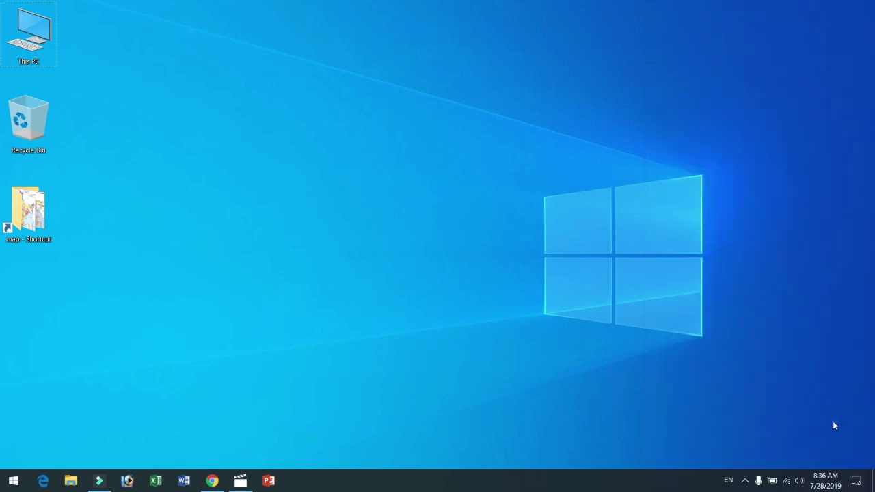
Step: Raise the screen brightness slightly from the Action Center and close it
click(856, 481)
mouse_move(800, 445)
mouse_down()
mouse_move(759, 448)
mouse_move(809, 445)
mouse_up()
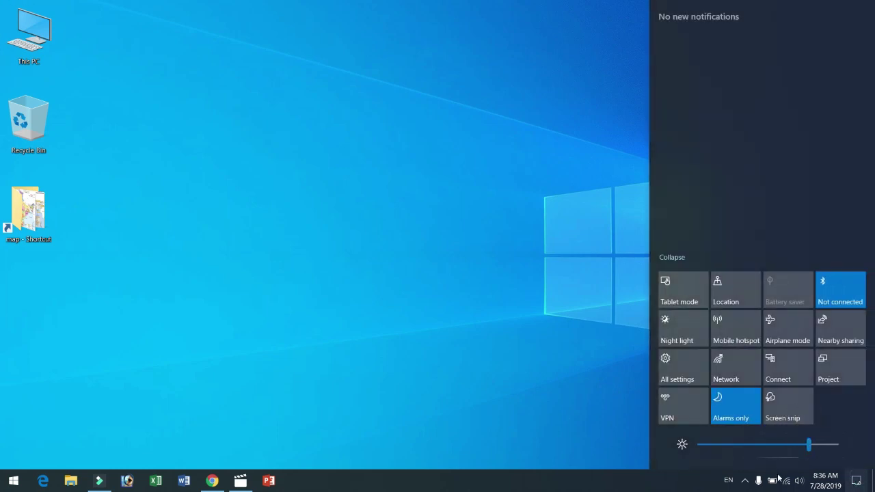
click(788, 482)
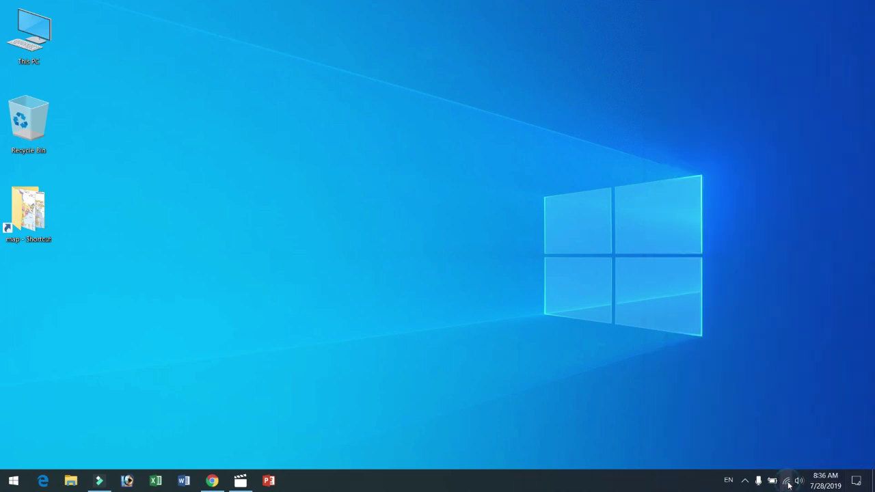
Step: Check the network connection and the hidden notification-area icons
click(788, 482)
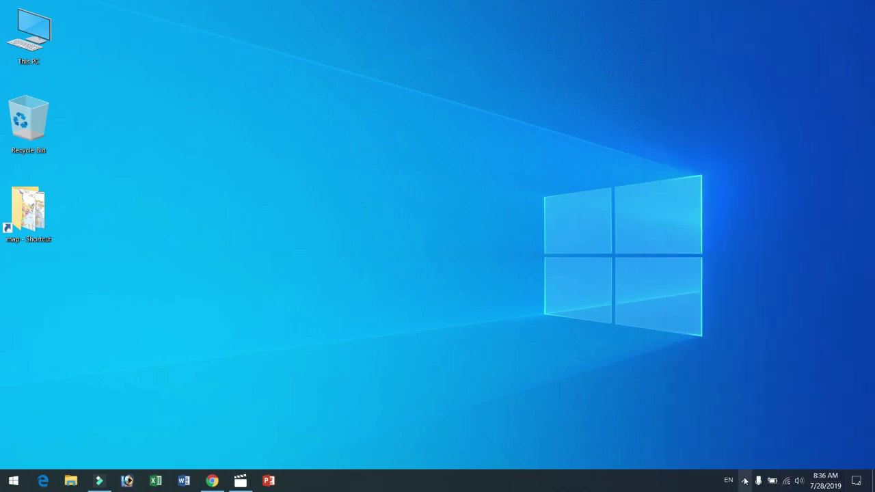
click(745, 482)
click(746, 456)
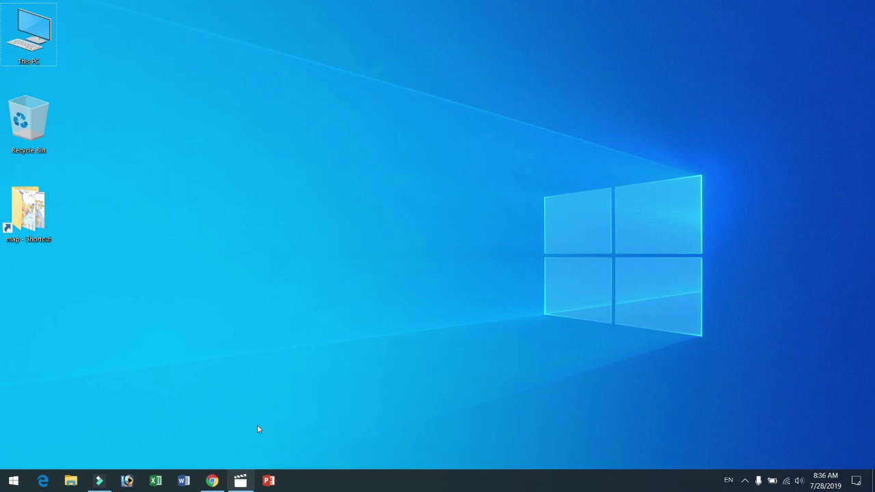
Step: Refresh the Windows desktop twice
right_click(214, 280)
click(246, 332)
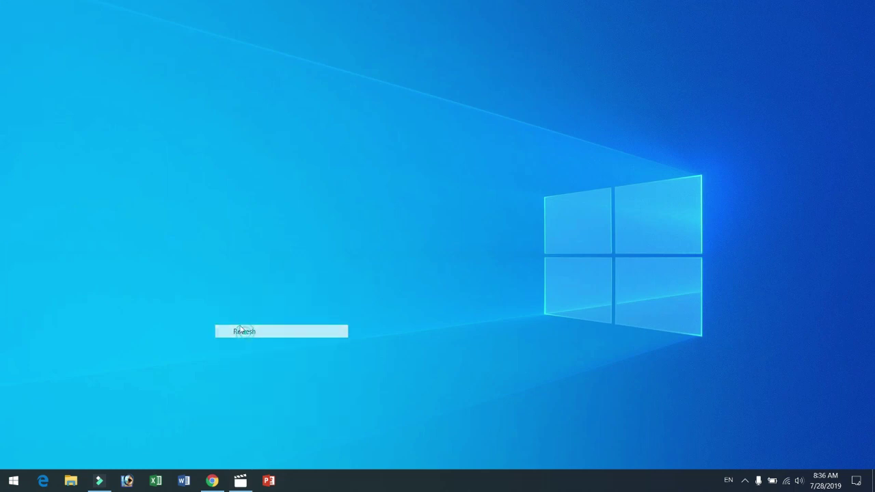
right_click(219, 277)
click(247, 329)
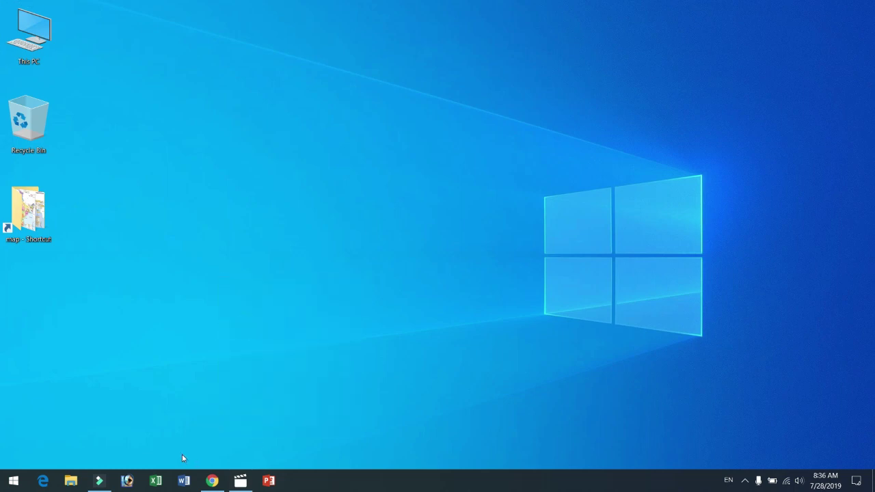
Step: Open Paint from the Windows Accessories folder in the installed apps list, and close it again
click(14, 482)
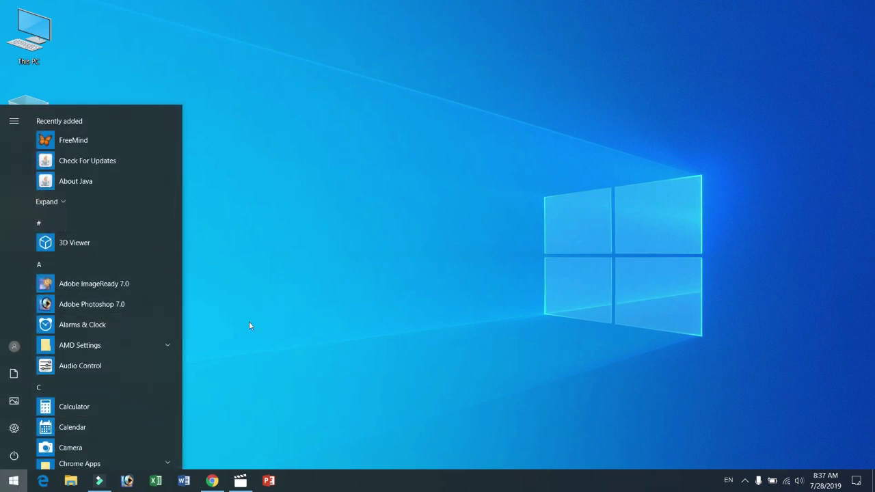
scroll(144, 315, down, 1)
scroll(136, 320, down, 15)
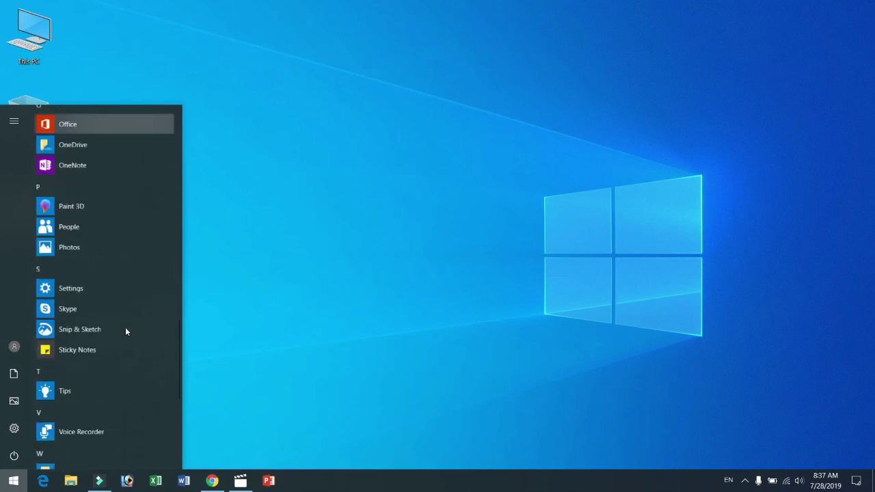
scroll(125, 329, down, 2)
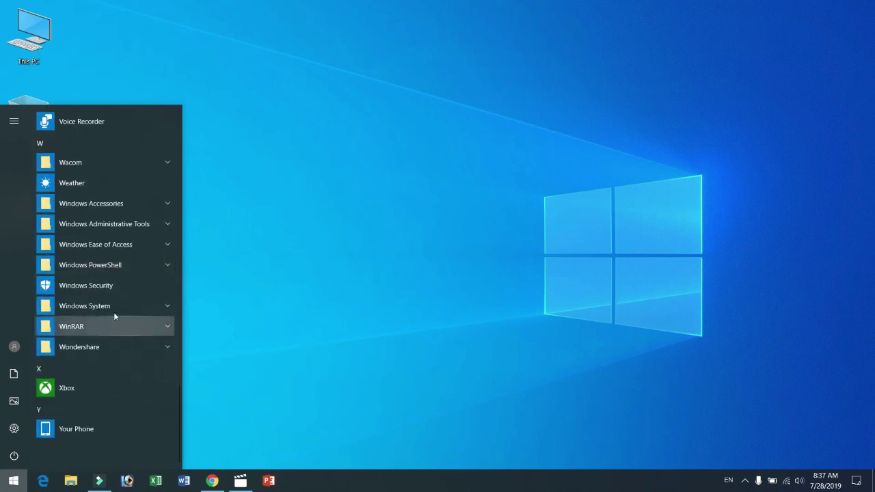
click(93, 205)
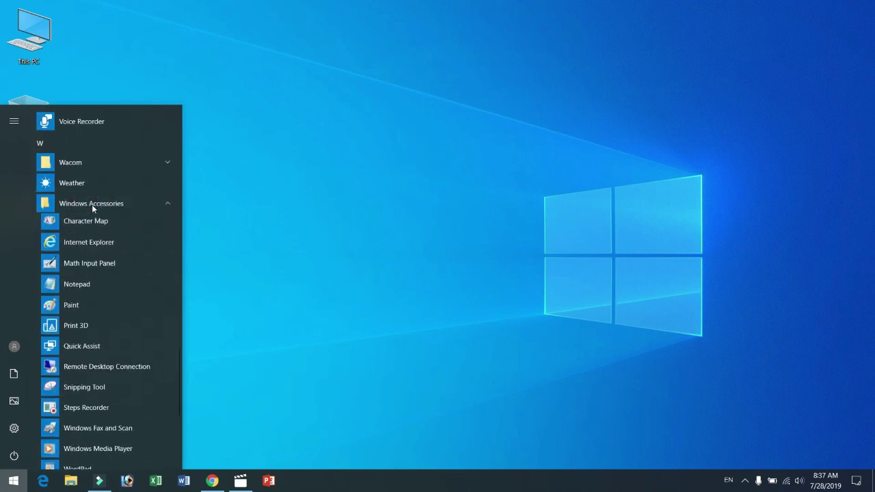
click(74, 308)
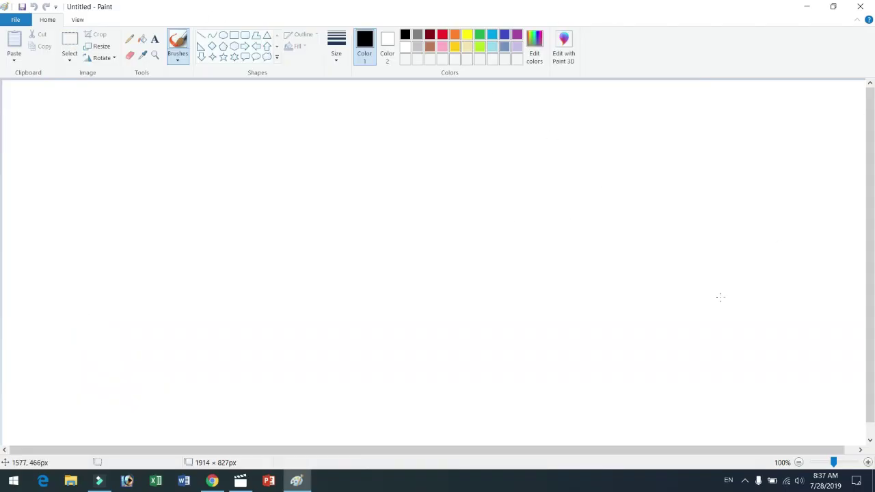
click(861, 7)
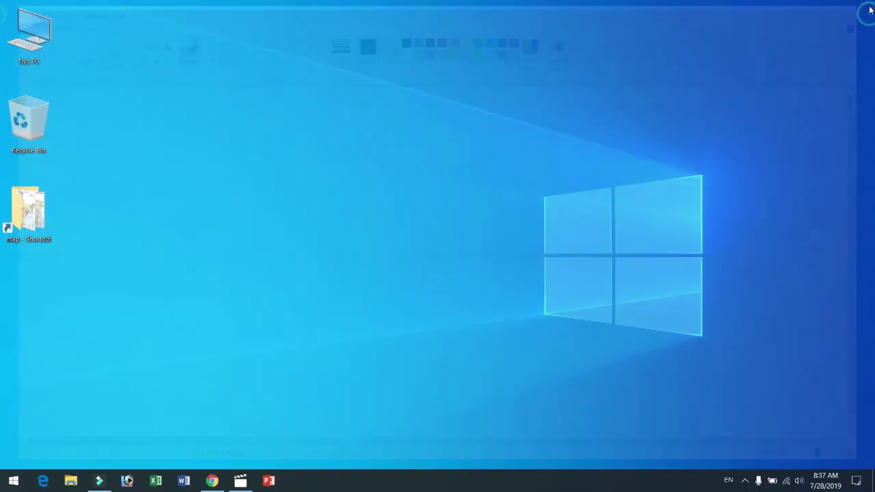
Step: Search Windows for "paint" and open the Paint app from the best match
click(10, 483)
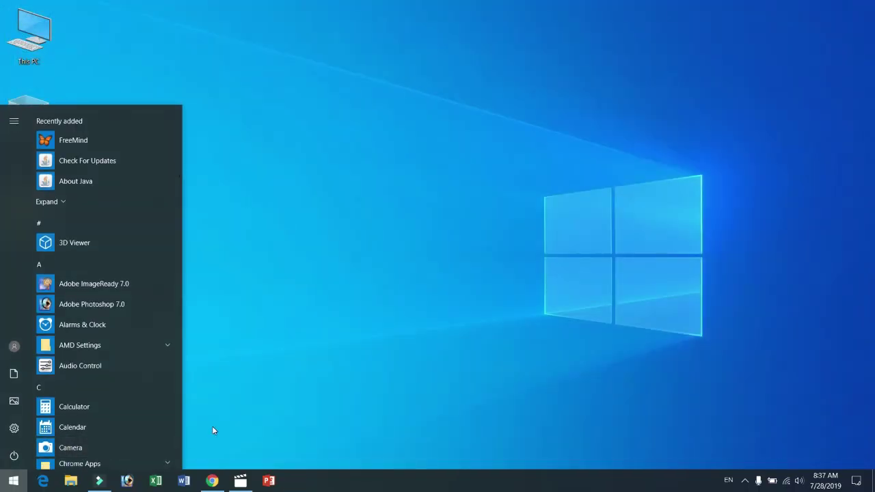
text(paint)
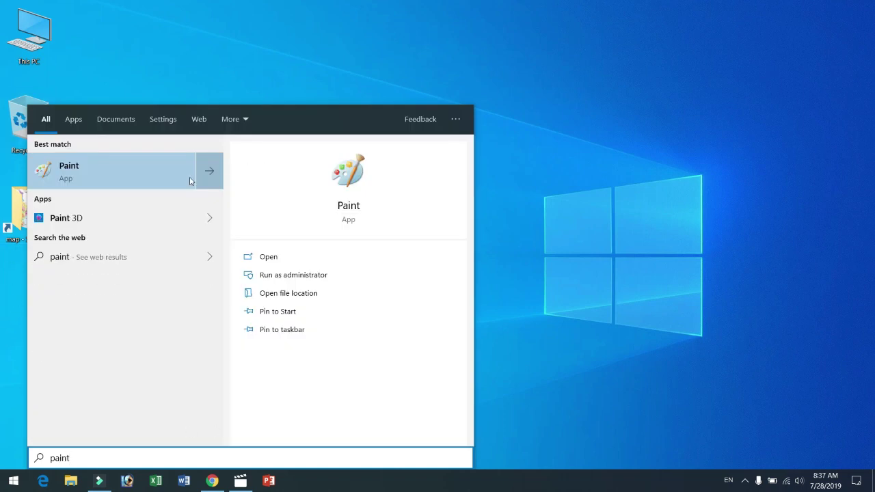
click(88, 172)
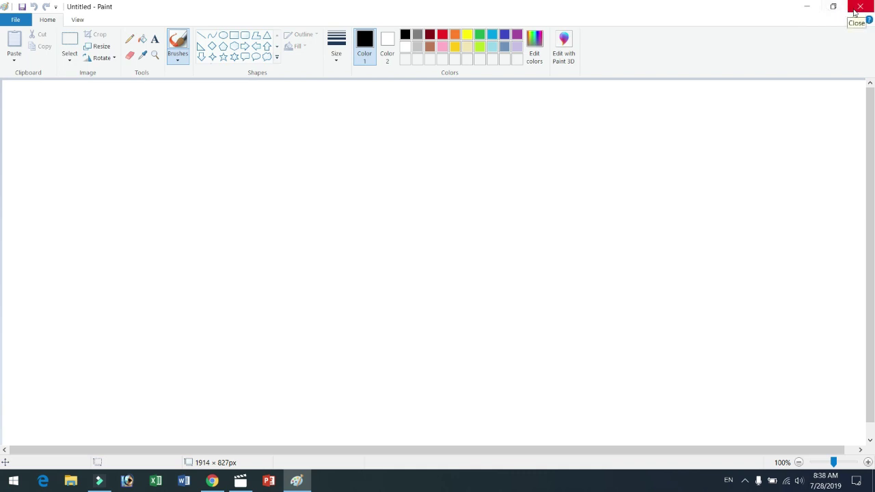
Step: Minimize the Paint window and bring it back, and switch it twice between its smaller restored size and full screen
click(809, 9)
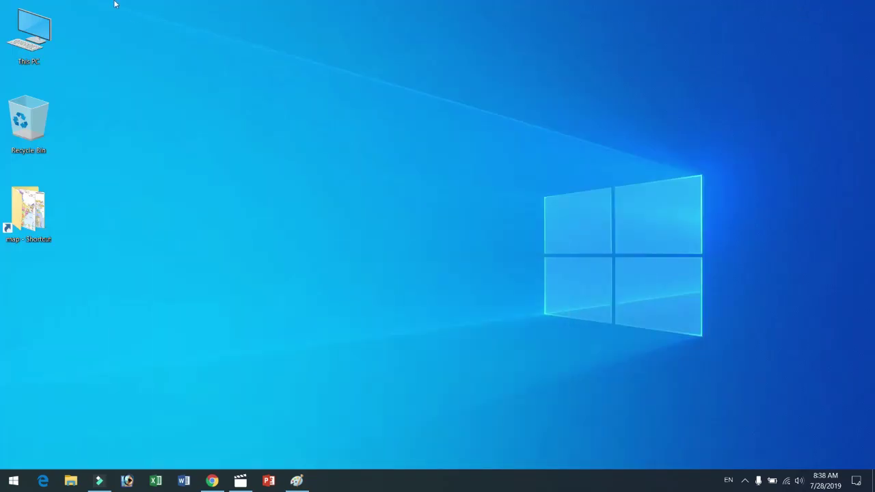
click(297, 483)
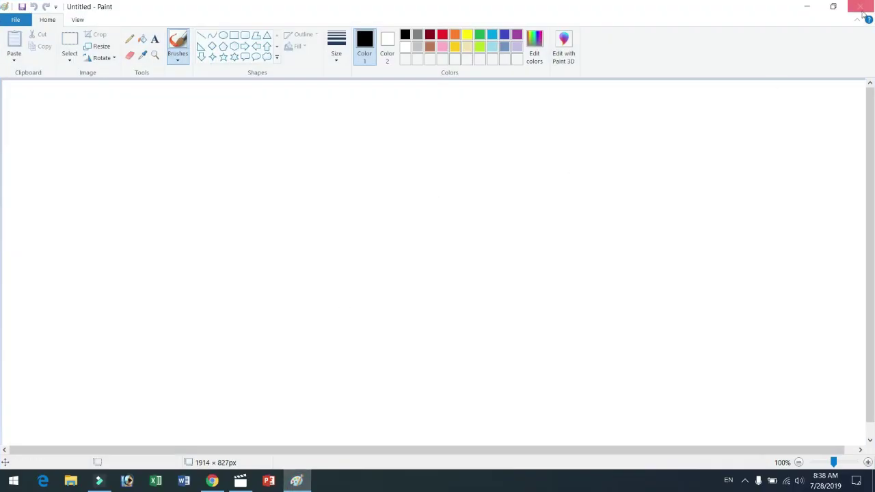
click(833, 8)
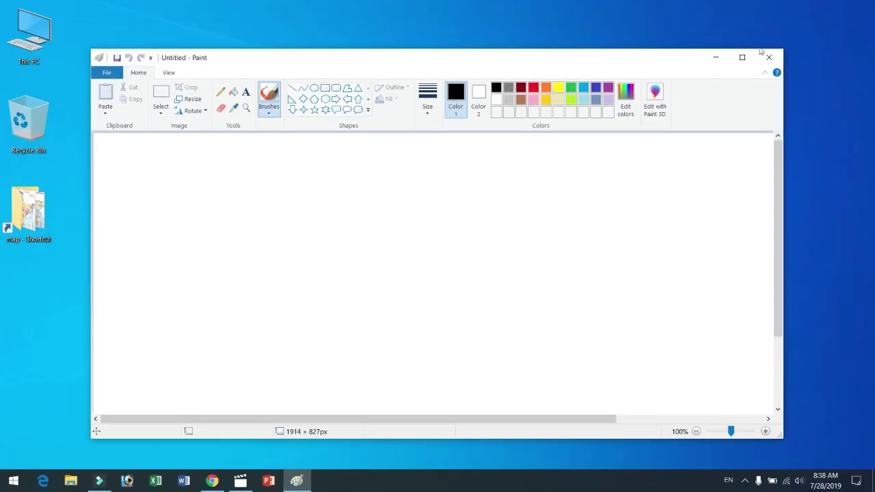
click(742, 57)
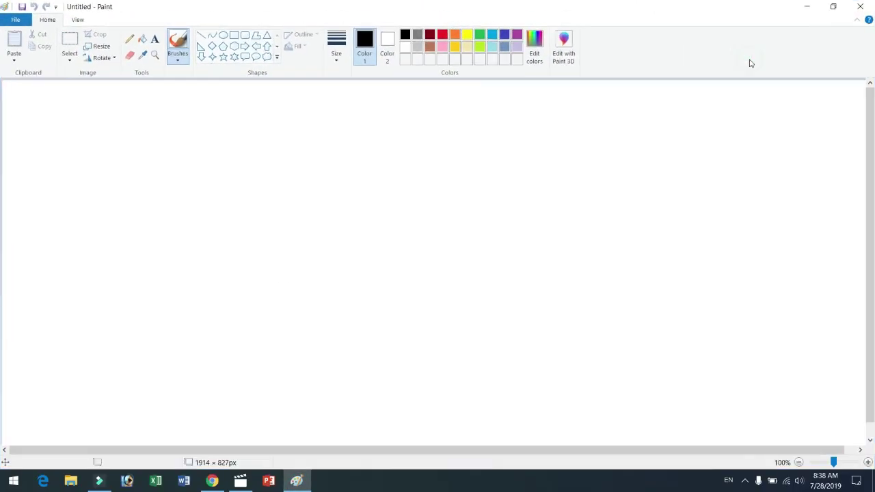
click(833, 6)
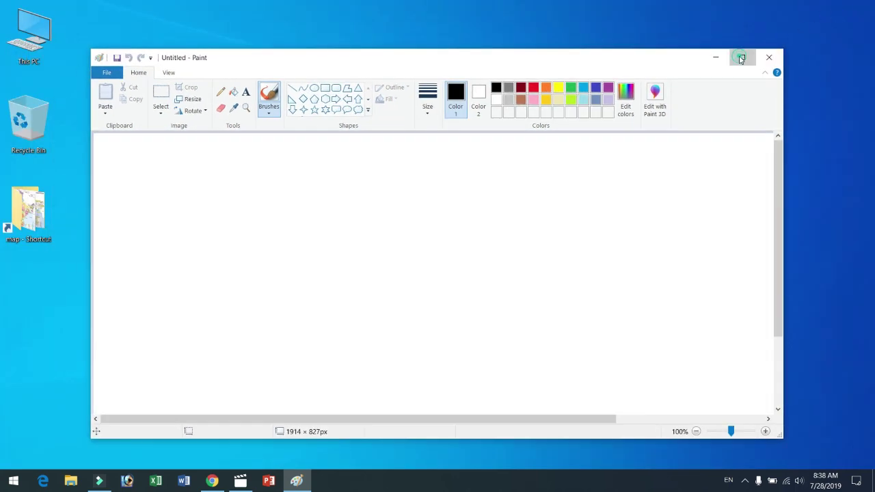
click(742, 57)
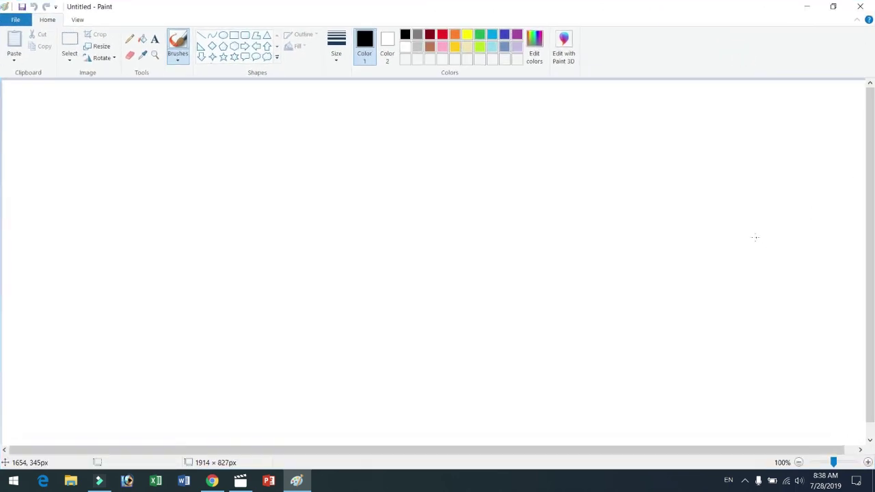
Step: Examine the commands Paint offers for files, for drawing and editing, and for viewing the picture
click(729, 19)
click(13, 22)
click(13, 20)
click(45, 22)
click(75, 20)
click(49, 19)
click(16, 21)
click(16, 21)
click(47, 21)
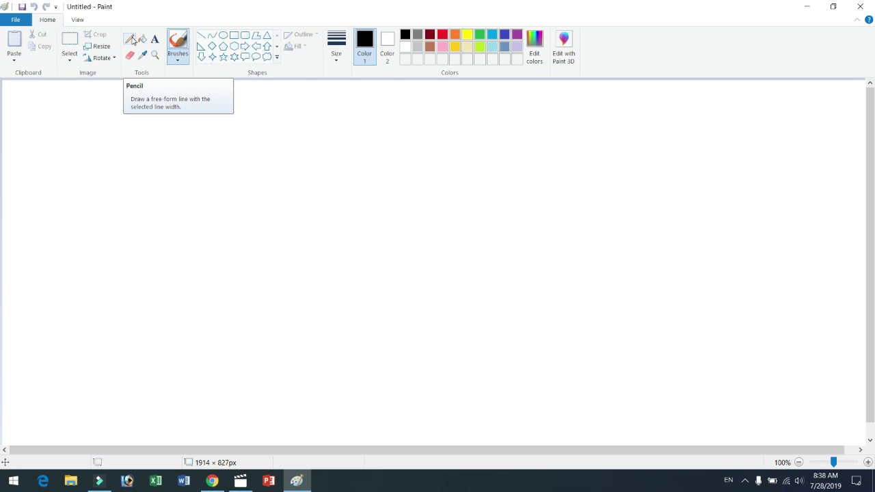
Step: Draw a black Pencil outline of four mountain peaks across the canvas, and a thick, nearly horizontal line about 1880 px long through their bases
click(131, 41)
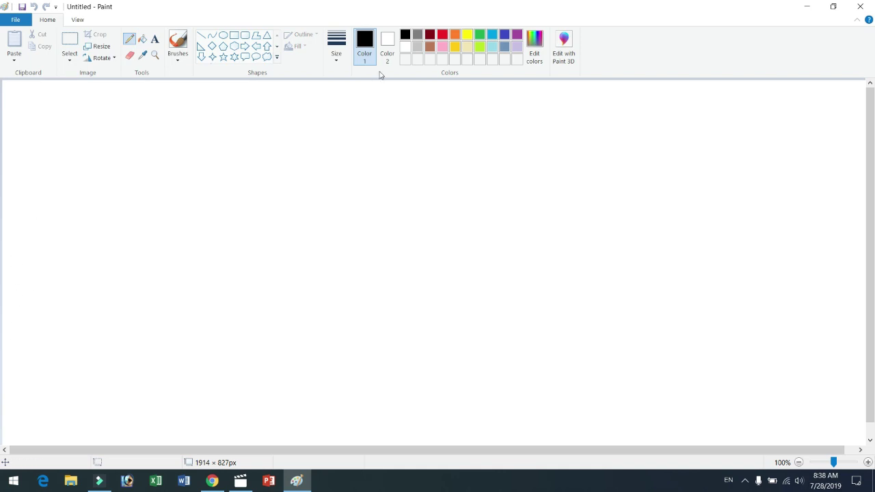
click(12, 340)
mouse_move(17, 314)
mouse_down()
mouse_move(192, 178)
mouse_move(221, 137)
mouse_move(292, 303)
mouse_move(311, 317)
mouse_move(382, 182)
mouse_move(453, 220)
mouse_move(499, 333)
mouse_move(565, 248)
mouse_move(647, 244)
mouse_move(748, 327)
mouse_move(845, 228)
mouse_move(866, 269)
mouse_up()
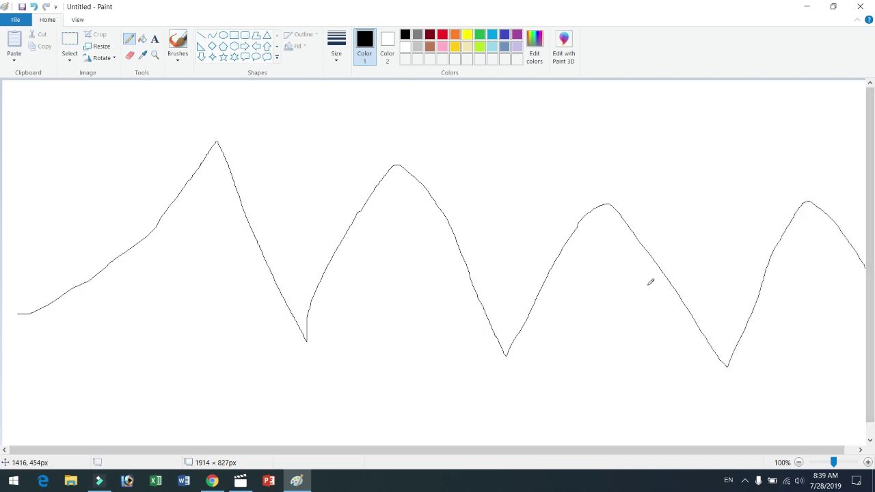
click(201, 35)
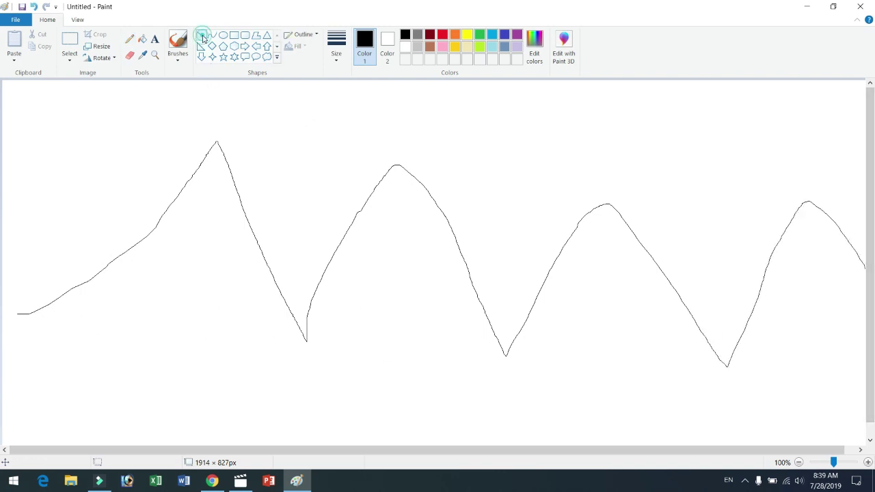
drag(17, 290, 873, 309)
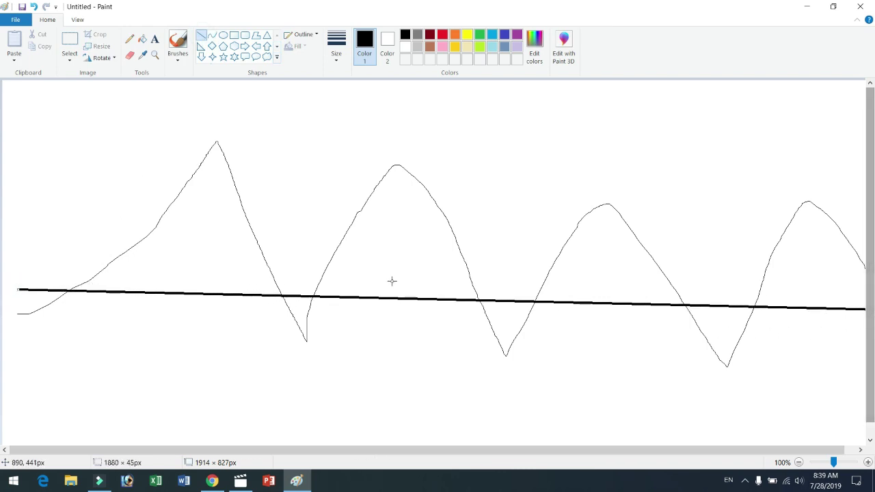
Step: Fill the first two mountain peaks above the straight line with green
click(143, 41)
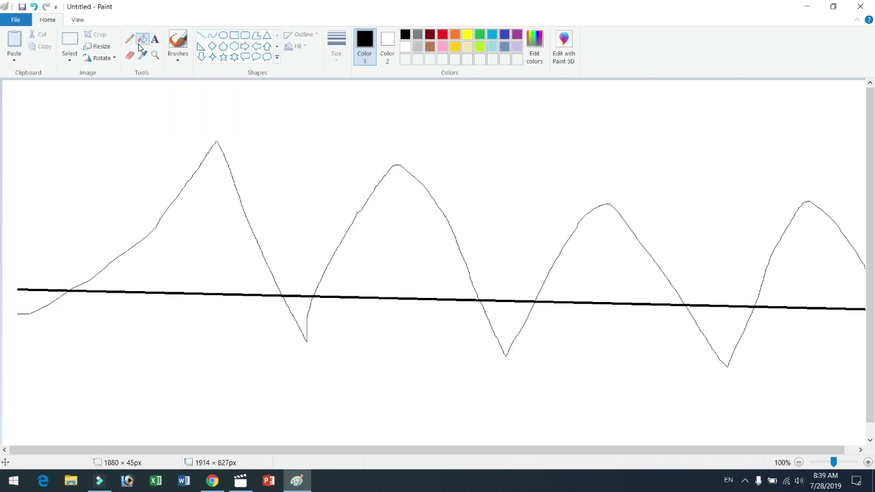
click(483, 37)
click(183, 218)
click(397, 220)
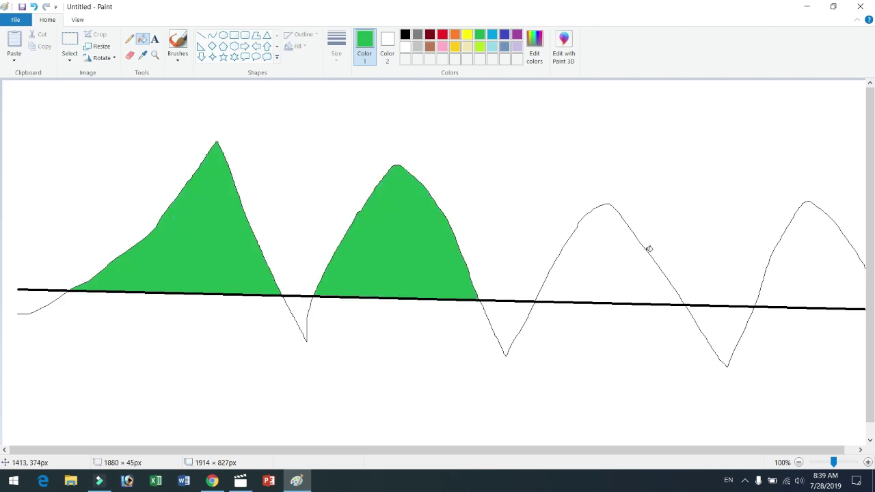